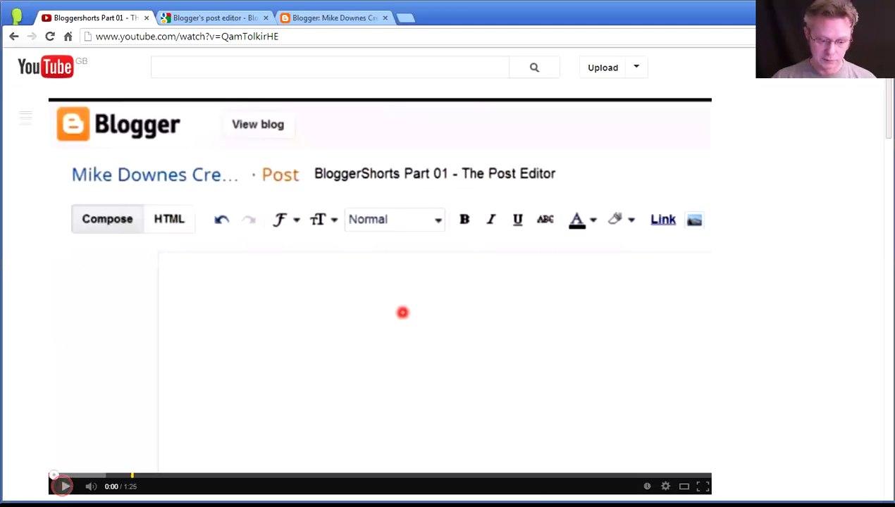
# - Play the Bloggershorts Part 01 video, dismiss its overlay ad, pause it and close the video page
pyautogui.click(63, 487)
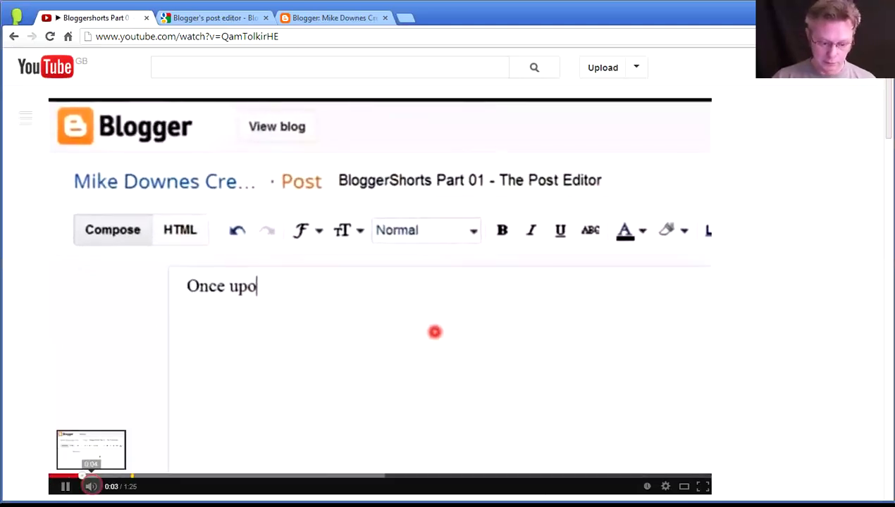
pyautogui.moveTo(91, 486)
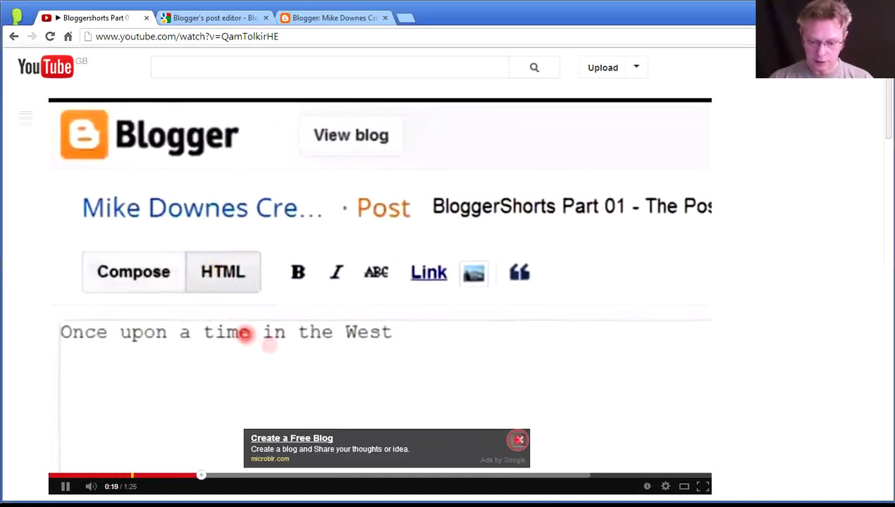
pyautogui.click(519, 440)
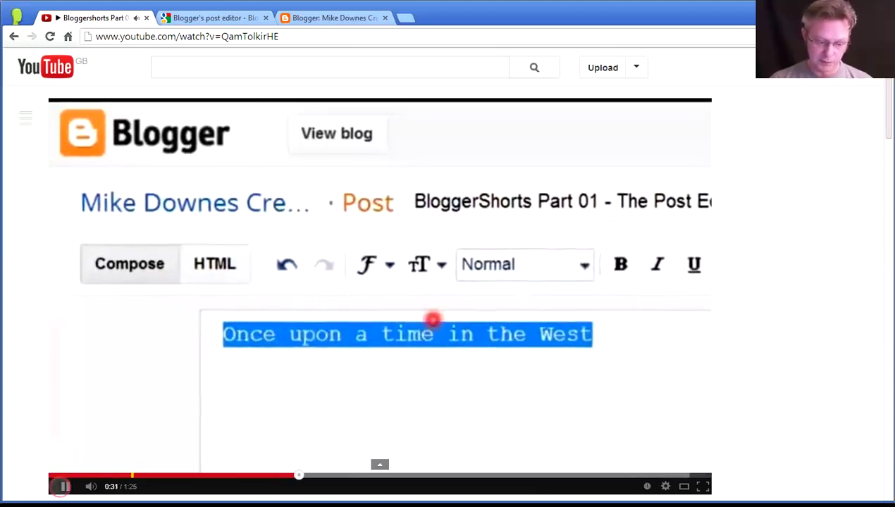
pyautogui.click(60, 487)
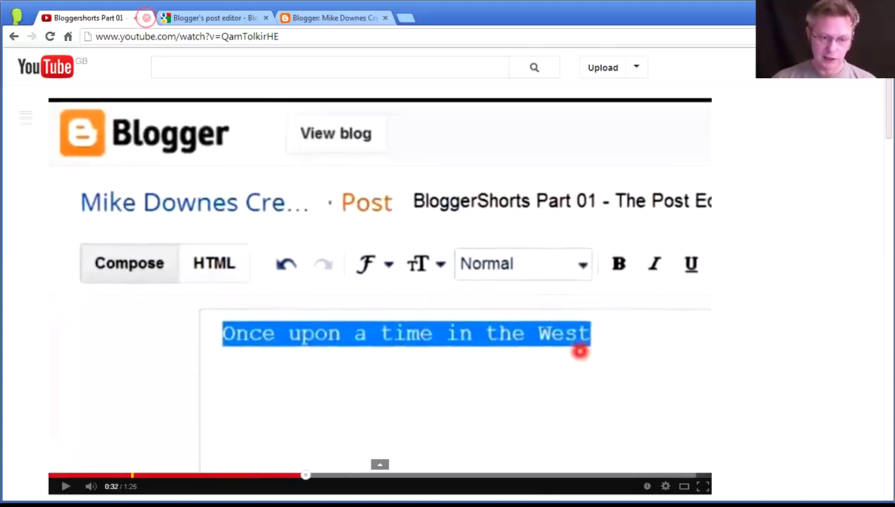
pyautogui.click(146, 18)
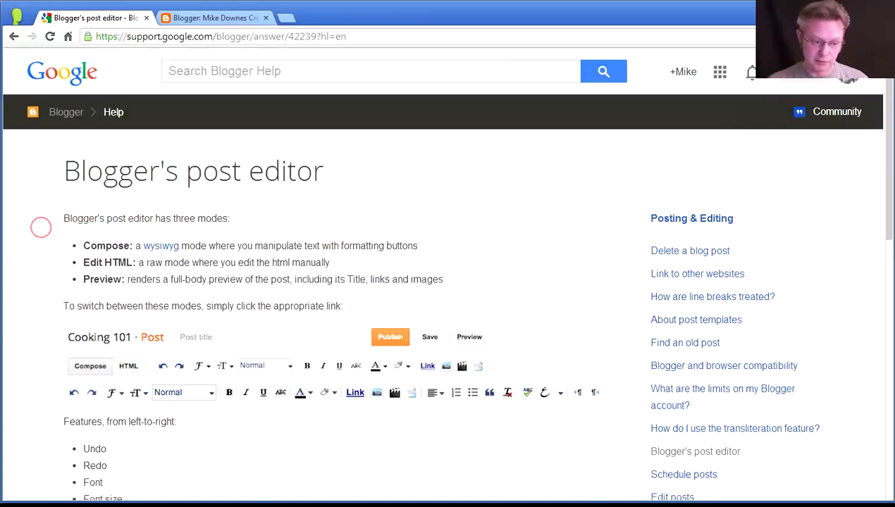
# - Review the post editor's modes and feature list in the Blogger help article and close the article
pyautogui.scroll(-1, 40, 227)
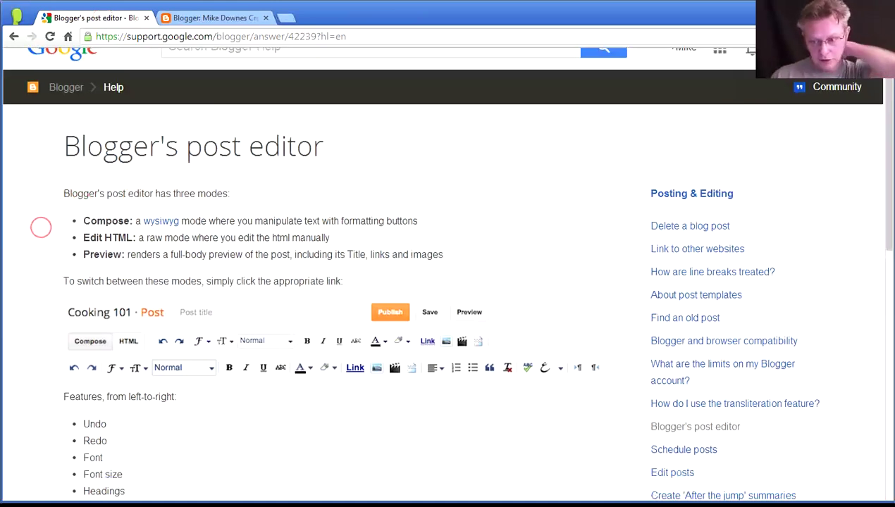
pyautogui.scroll(-5, 40, 227)
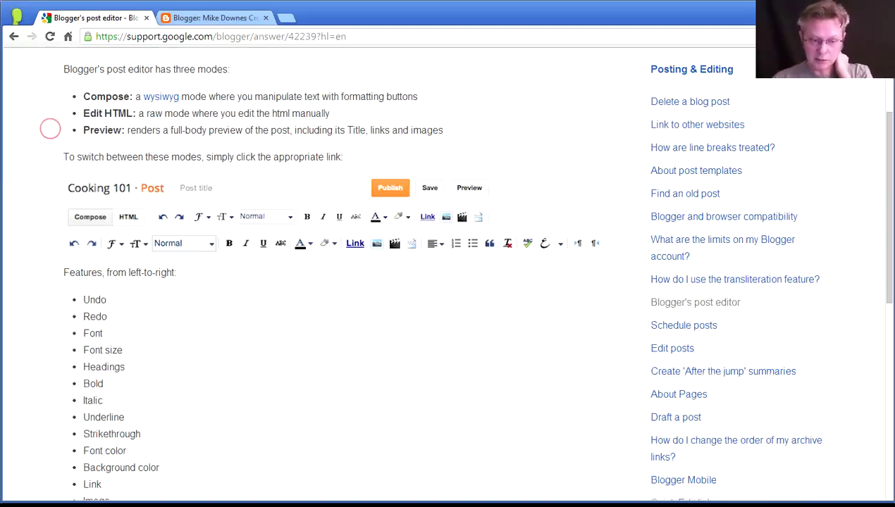
pyautogui.scroll(-5, 40, 190)
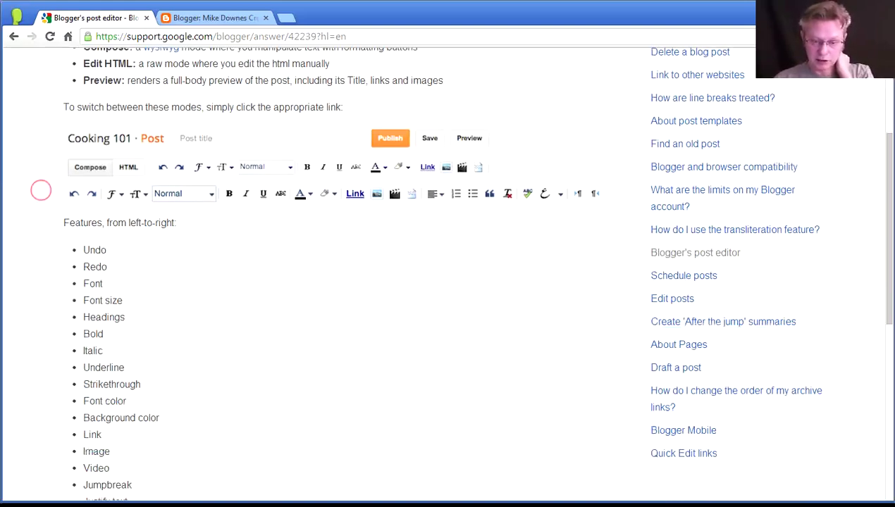
pyautogui.scroll(-10, 41, 191)
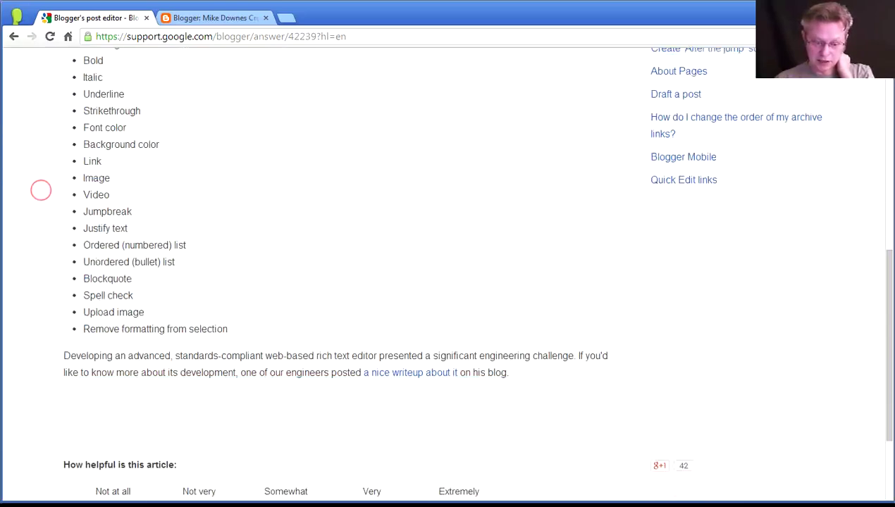
pyautogui.scroll(20, 40, 190)
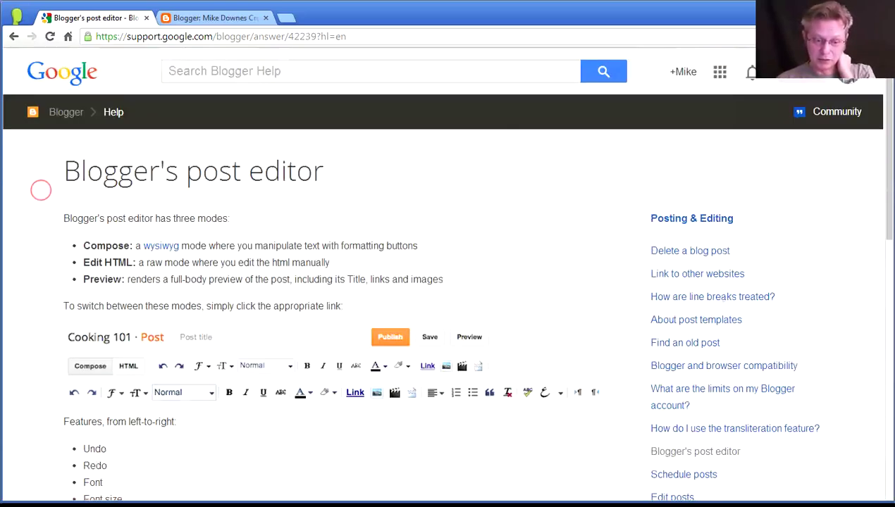
pyautogui.scroll(-2, 40, 191)
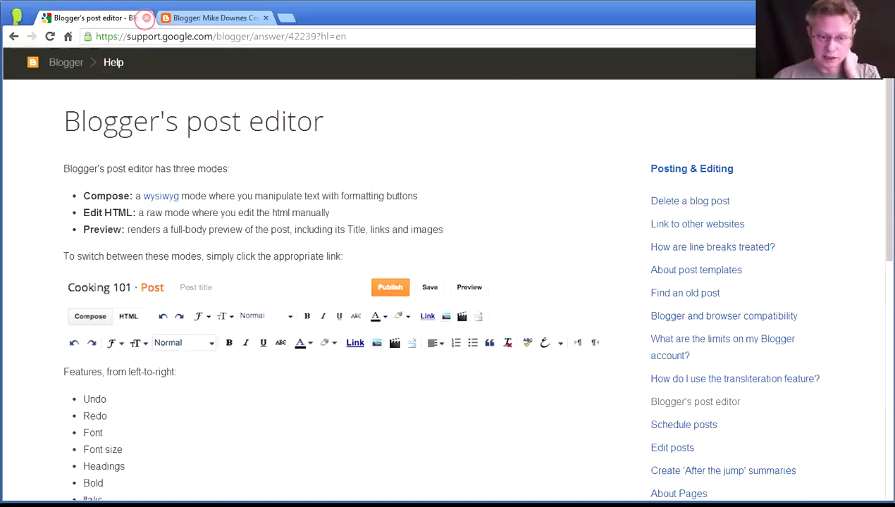
pyautogui.click(146, 17)
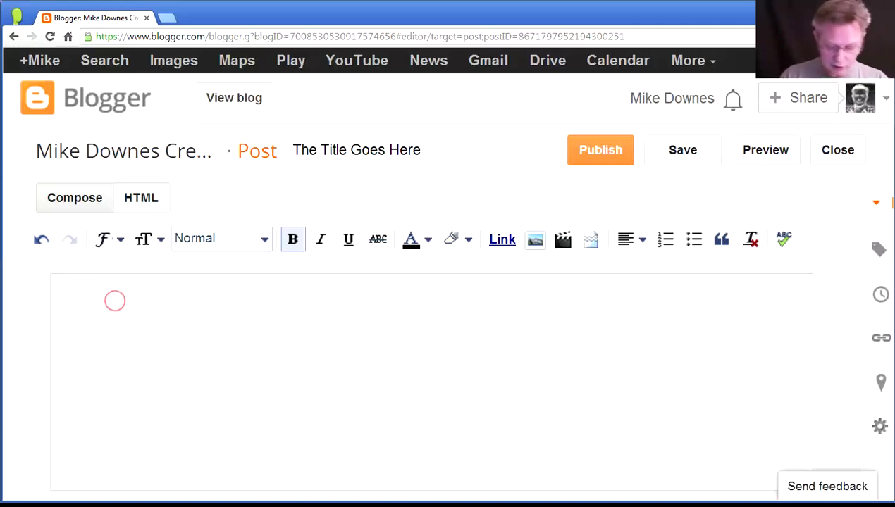
# - Enter the bold text "Once Upon a time.." in the post body, correcting "the" to "a"
pyautogui.write('Onc')
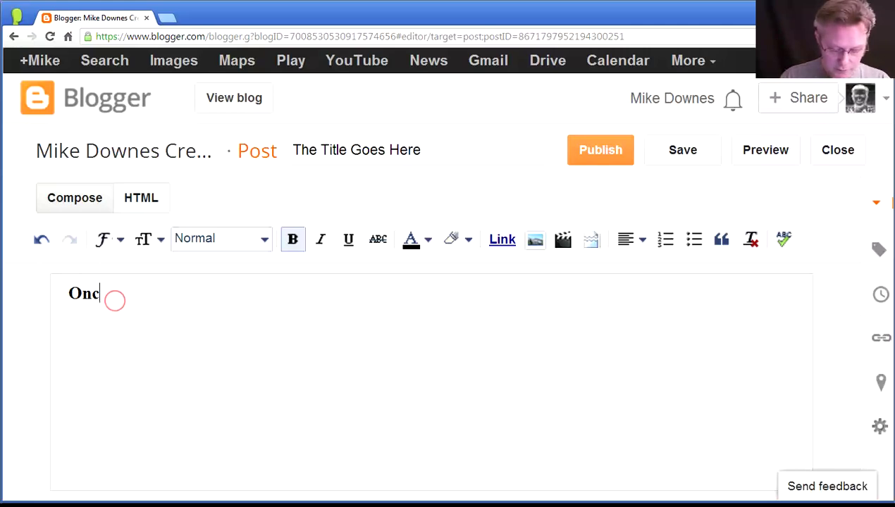
pyautogui.write('e Upon the ')
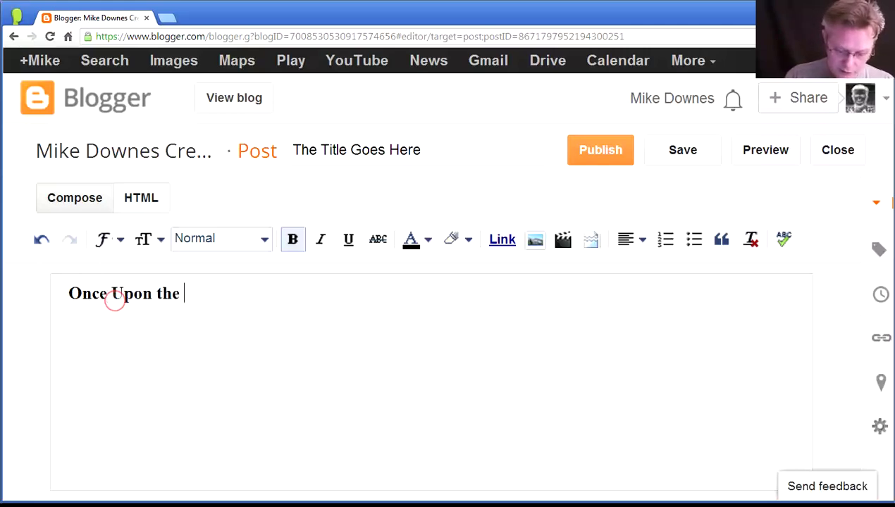
pyautogui.write('time')
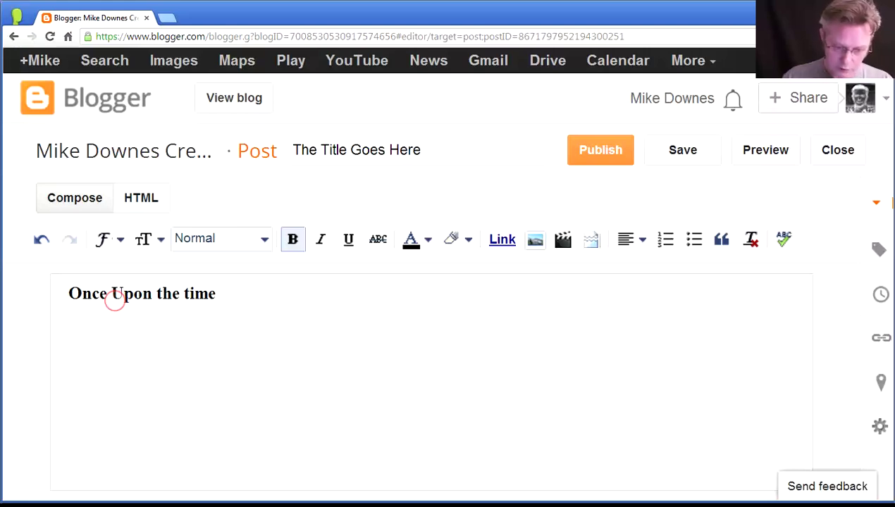
pyautogui.press('BackSpace')
pyautogui.press('BackSpace')
pyautogui.press('BackSpace')
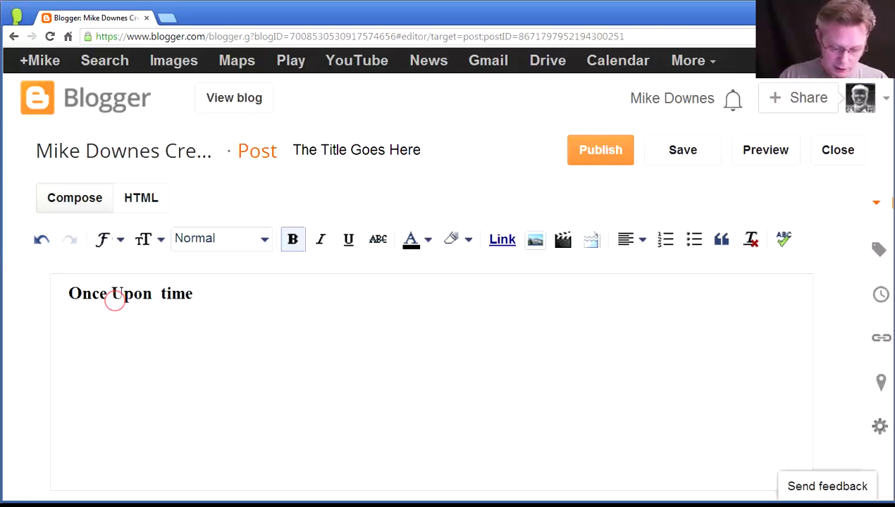
pyautogui.write('a')
pyautogui.press('Right')
pyautogui.press('Right')
pyautogui.press('Right')
pyautogui.press('Right')
pyautogui.press('Right')
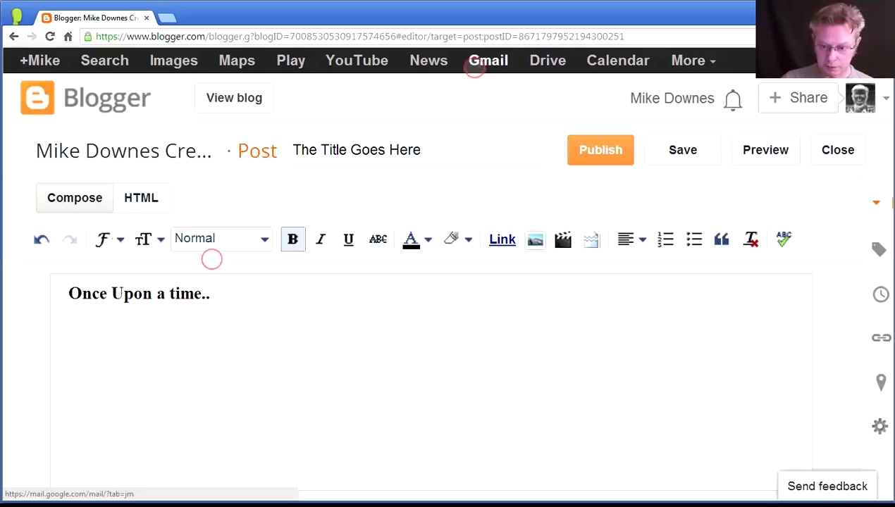
# - Preview the post and examine the opening and closing bold tags around its text in the HTML source
pyautogui.click(766, 150)
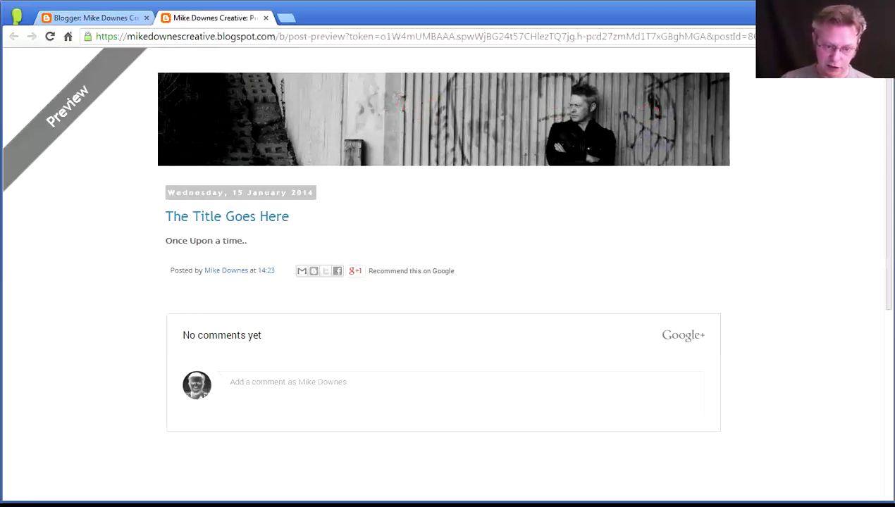
pyautogui.click(266, 18)
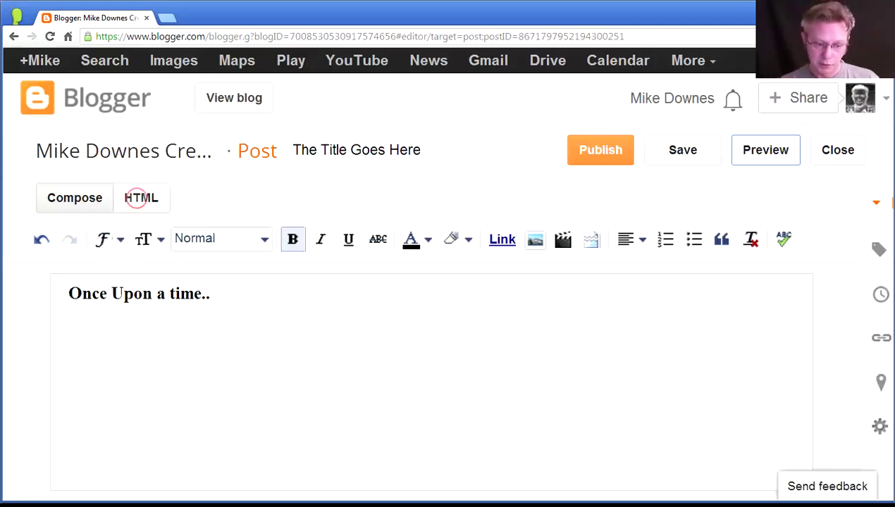
pyautogui.click(141, 198)
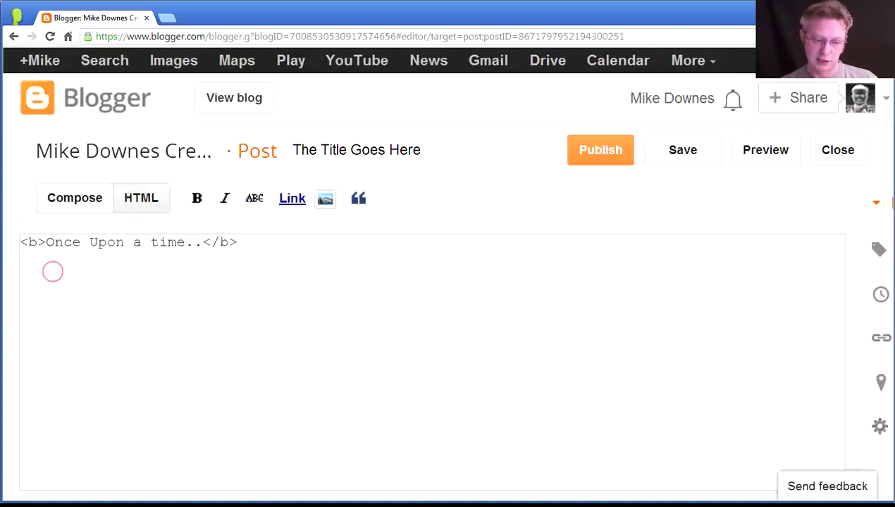
pyautogui.moveTo(46, 242); pyautogui.dragTo(13, 240)
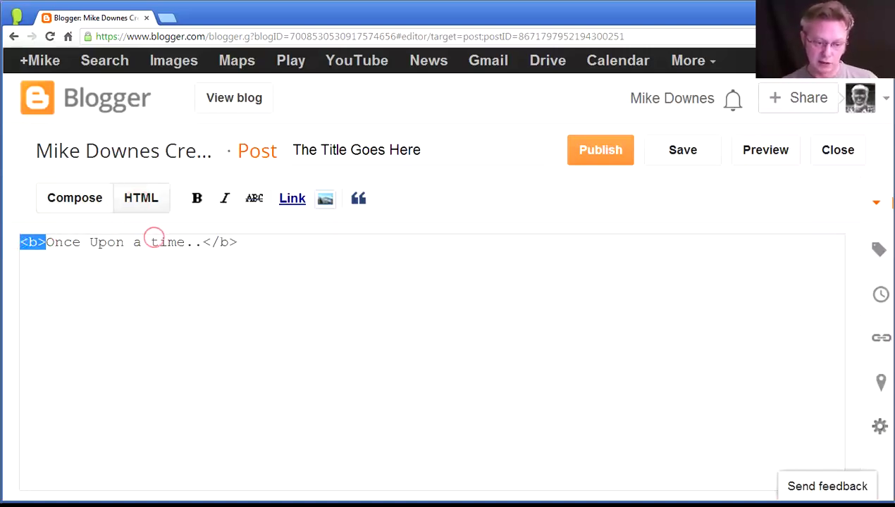
pyautogui.click(196, 261)
pyautogui.moveTo(204, 242); pyautogui.dragTo(251, 241)
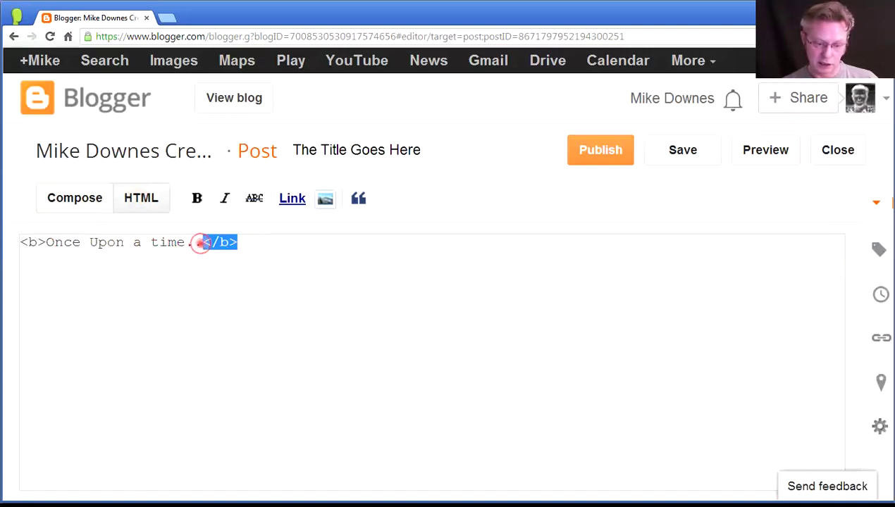
# - Wrap the sentence in an extra pair of bold tags, add three more empty pairs in the HTML source, and return to Compose mode
pyautogui.moveTo(202, 242); pyautogui.dragTo(46, 242)
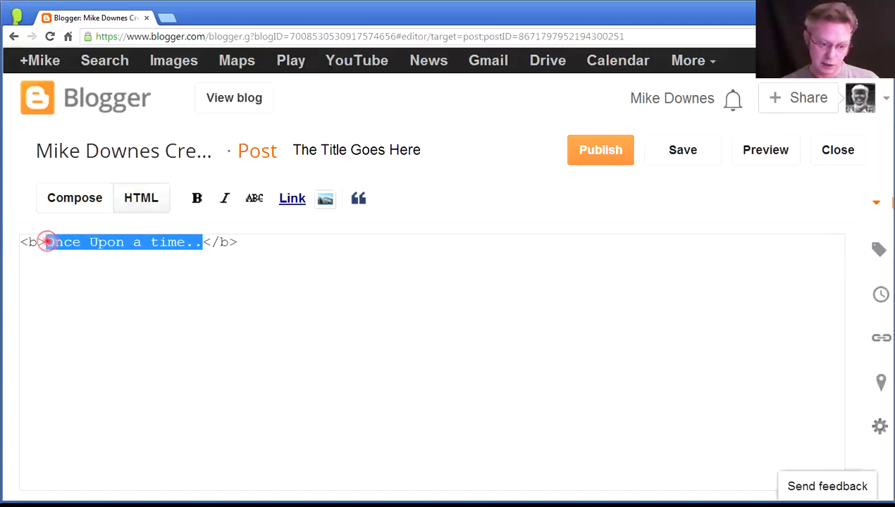
pyautogui.click(197, 198)
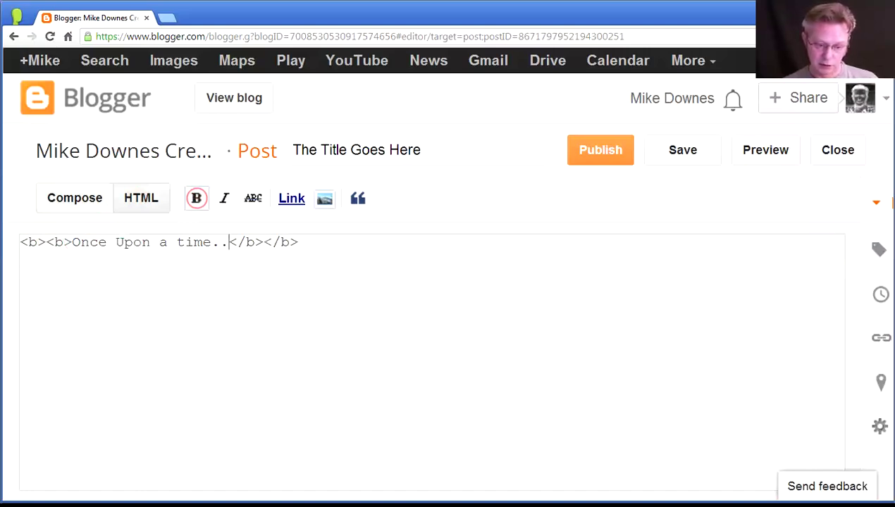
pyautogui.click(196, 198)
pyautogui.click(196, 198)
pyautogui.click(196, 198)
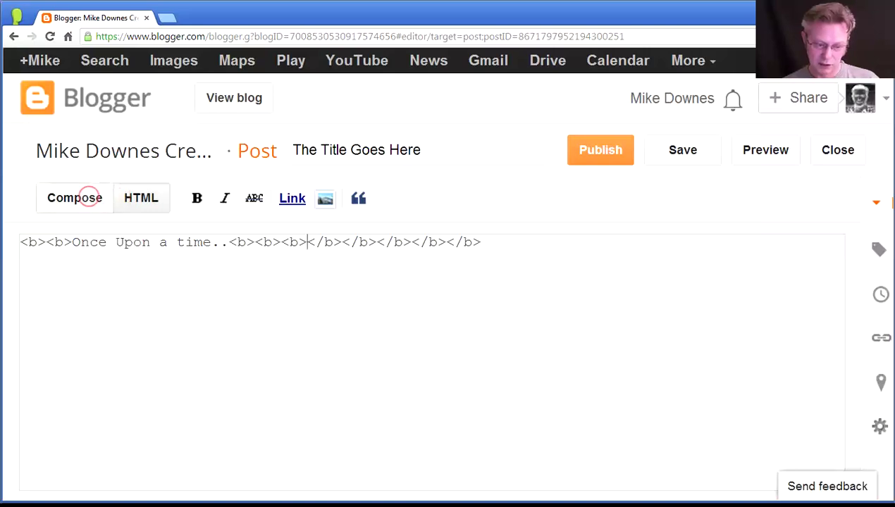
pyautogui.click(88, 198)
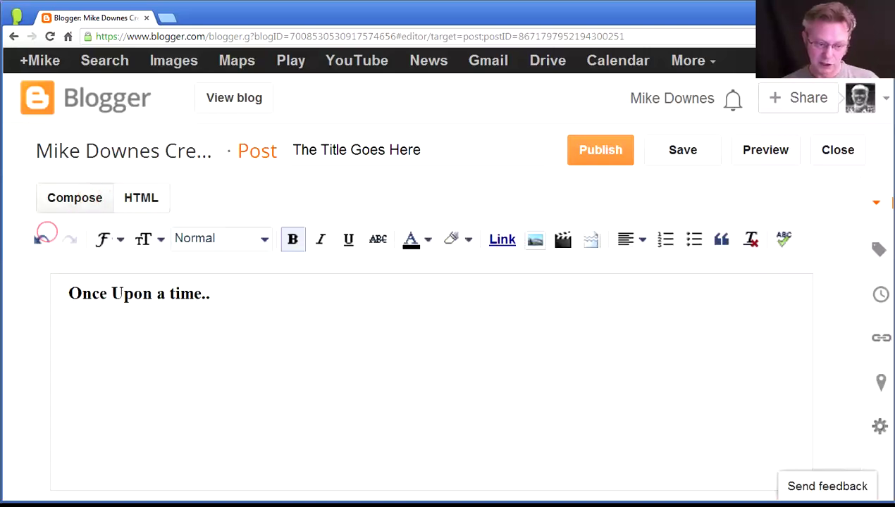
# - Undo the bold text entry, check the post's HTML source and return to Compose mode
pyautogui.click(40, 238)
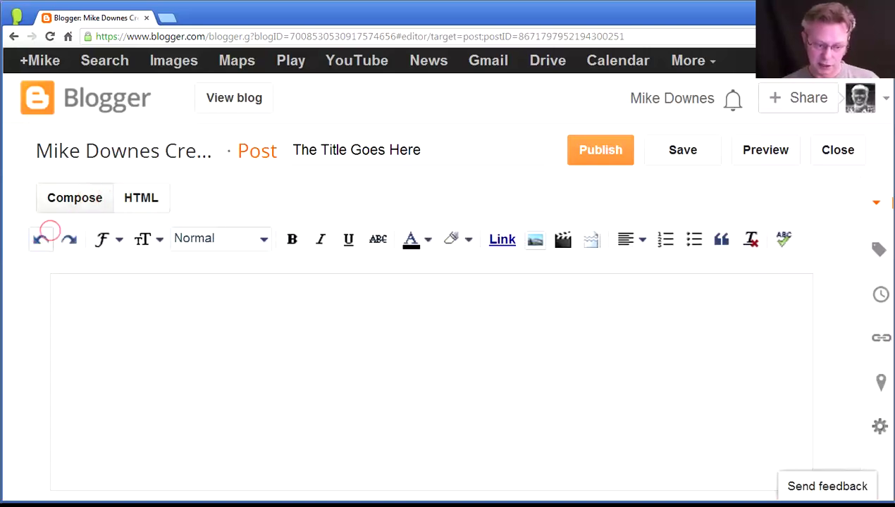
pyautogui.click(136, 196)
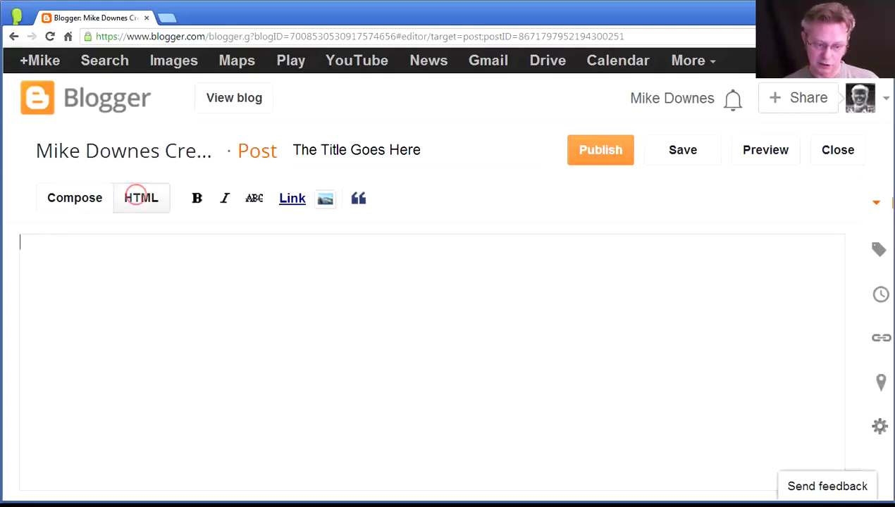
pyautogui.click(87, 209)
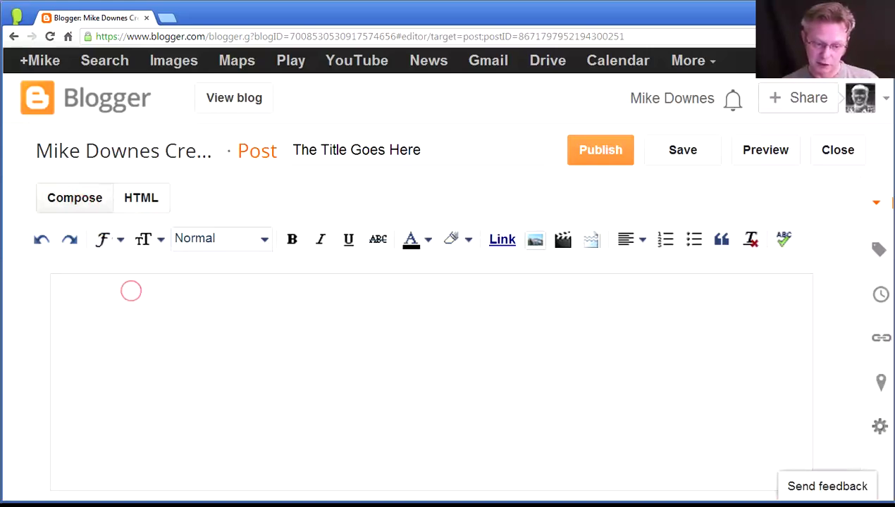
# - Enter the plain text "Once upon a time" in the post body, check its HTML source and return to Compose mode
pyautogui.click(130, 292)
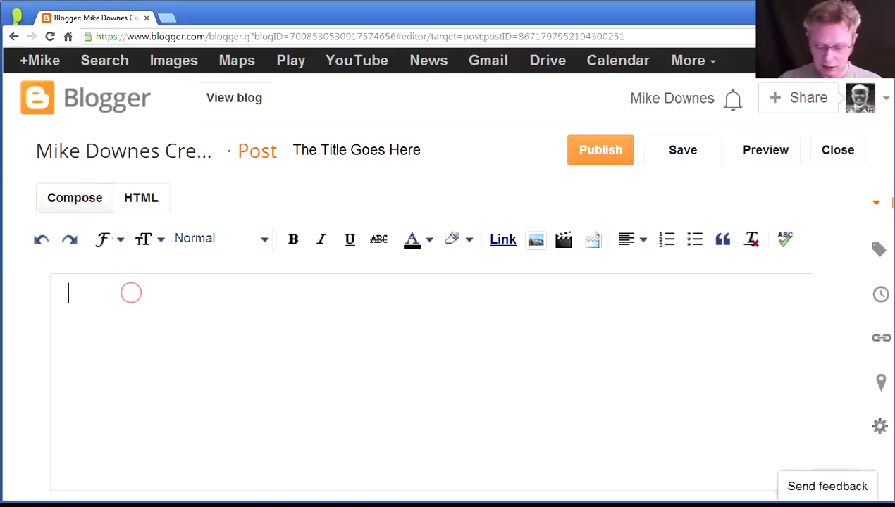
pyautogui.write('Once ')
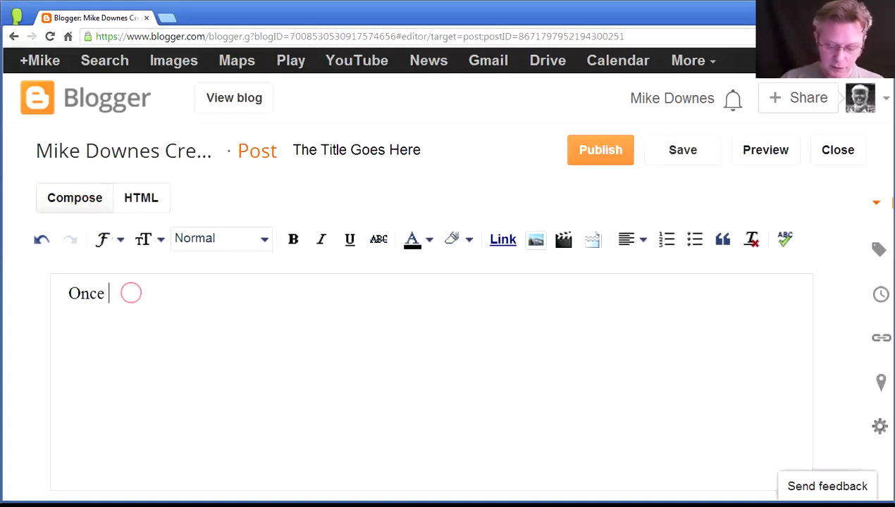
pyautogui.write('upon a ')
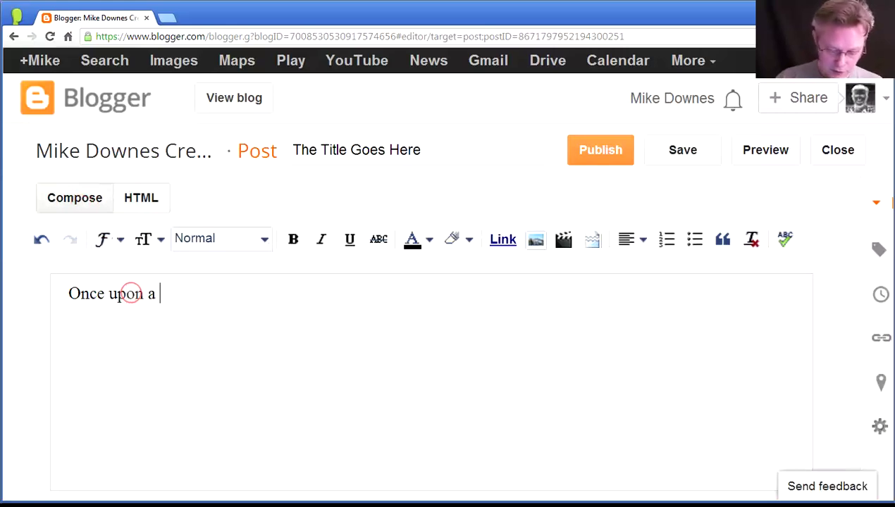
pyautogui.write('time')
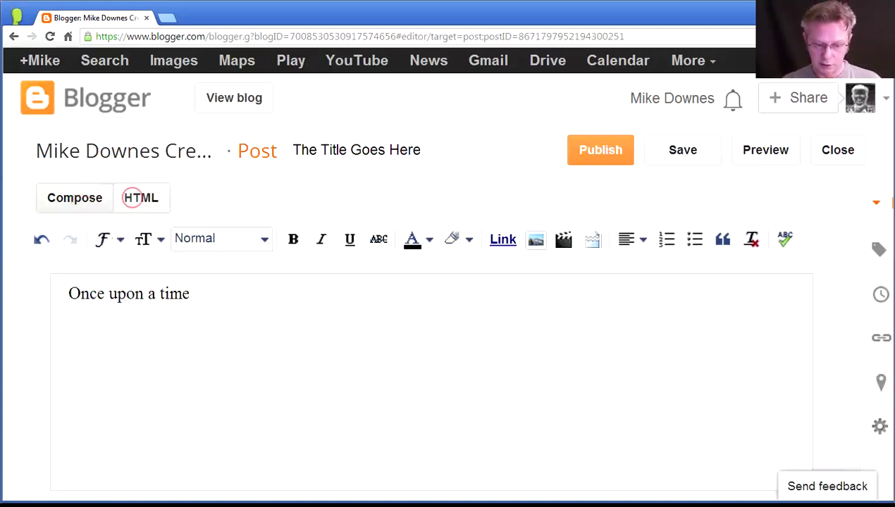
pyautogui.click(135, 198)
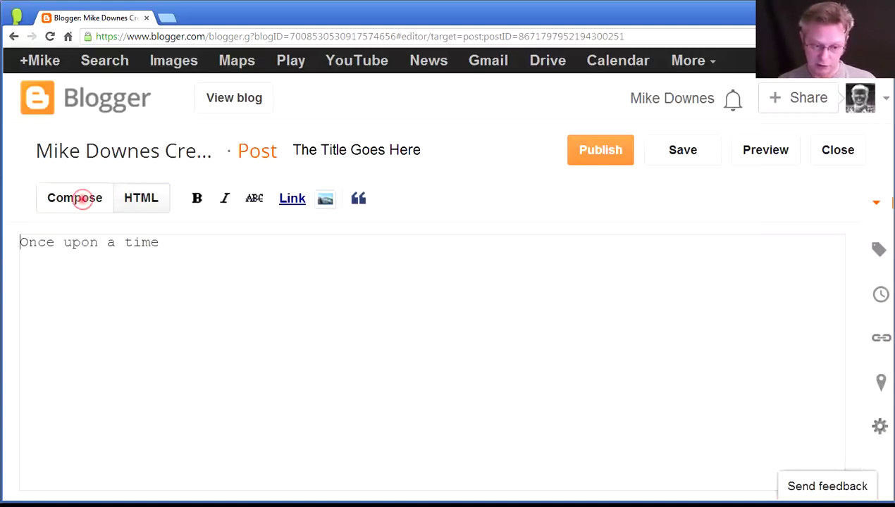
pyautogui.click(82, 198)
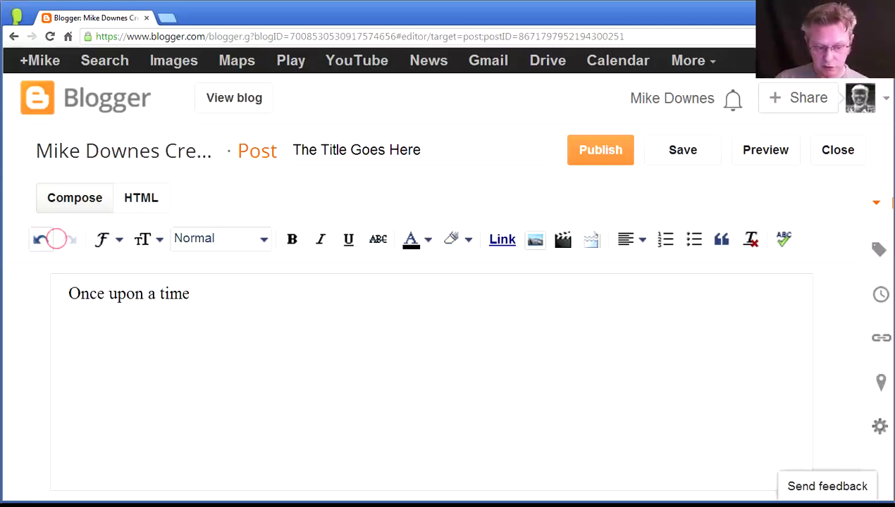
# - Examine the font, font size and paragraph style choices available for the post text
pyautogui.click(36, 238)
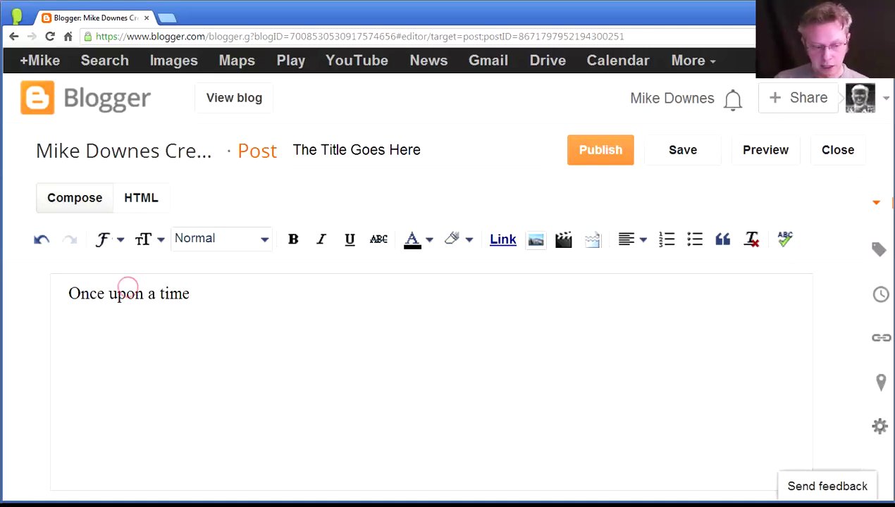
pyautogui.click(119, 238)
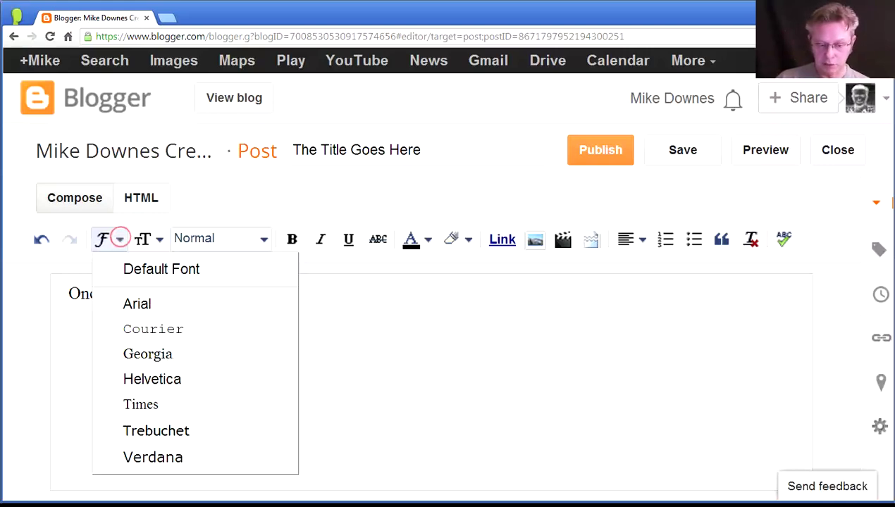
pyautogui.click(157, 244)
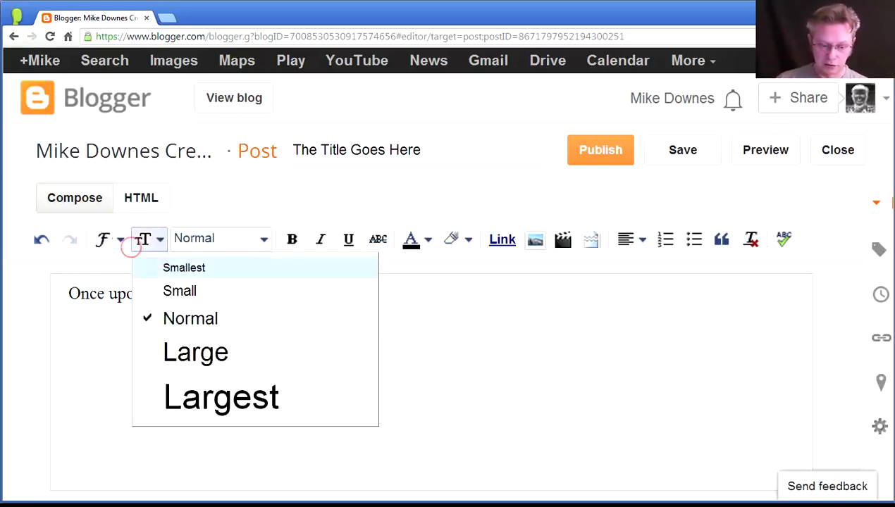
pyautogui.click(105, 240)
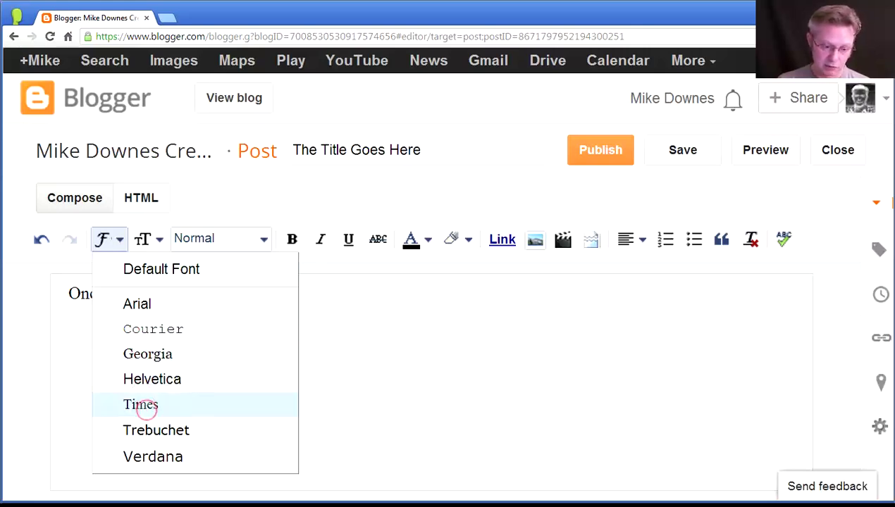
pyautogui.click(159, 239)
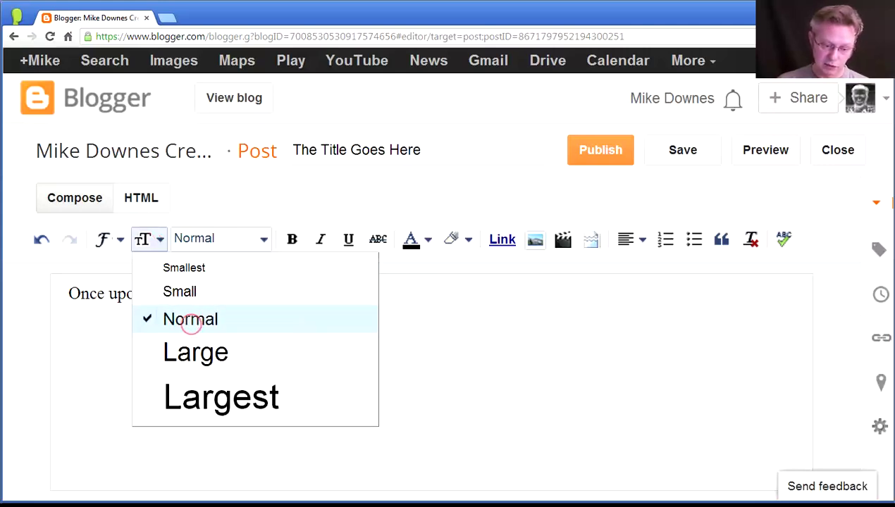
pyautogui.click(184, 244)
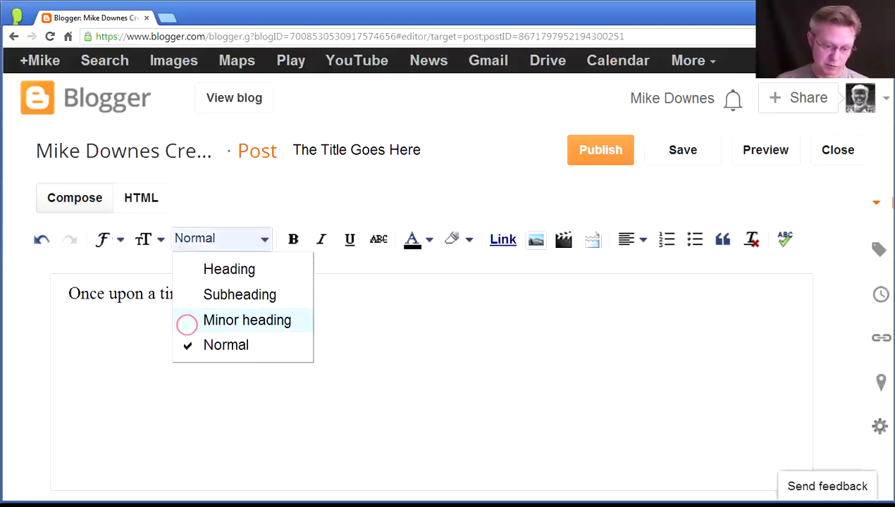
pyautogui.click(144, 238)
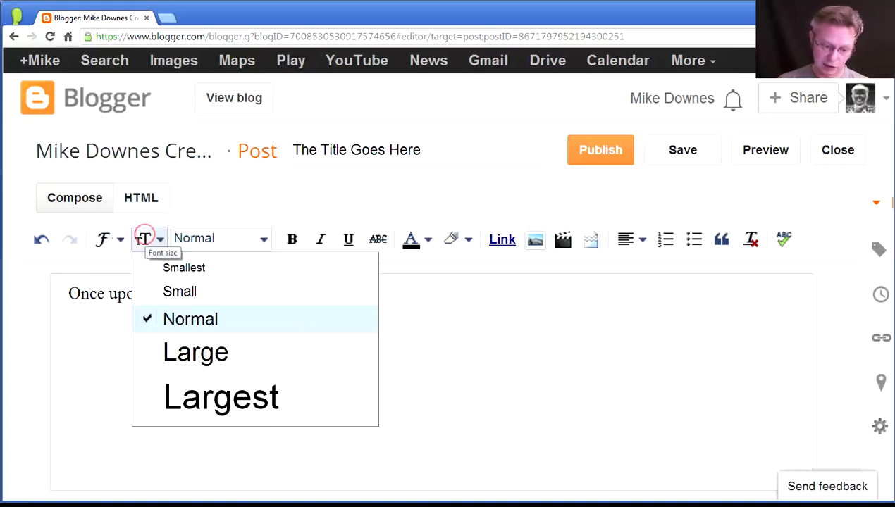
pyautogui.click(121, 351)
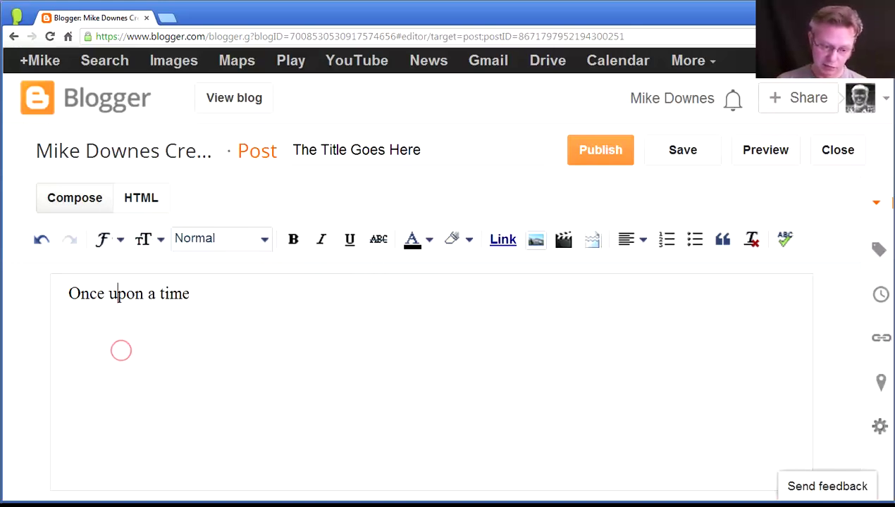
# - Set the font size of "Once upon a time" to Largest, examine the resulting HTML source and return to Compose mode
pyautogui.moveTo(209, 297); pyautogui.dragTo(53, 289)
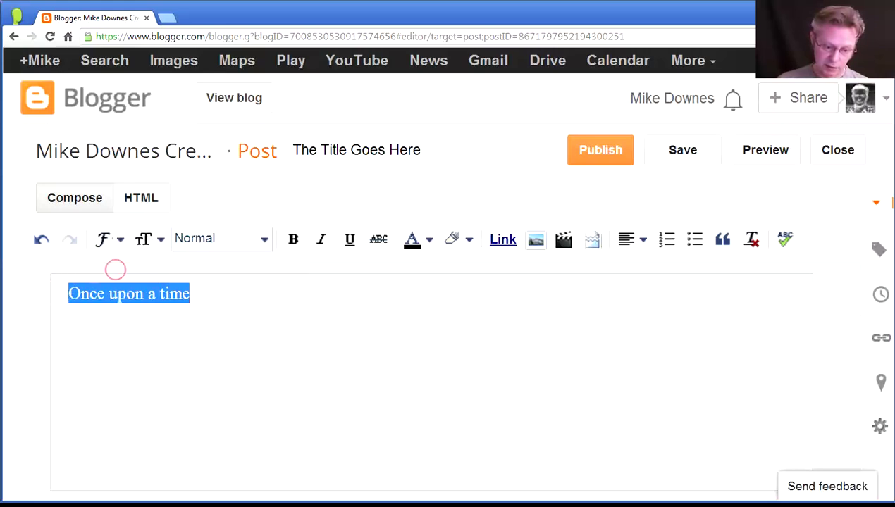
pyautogui.click(154, 239)
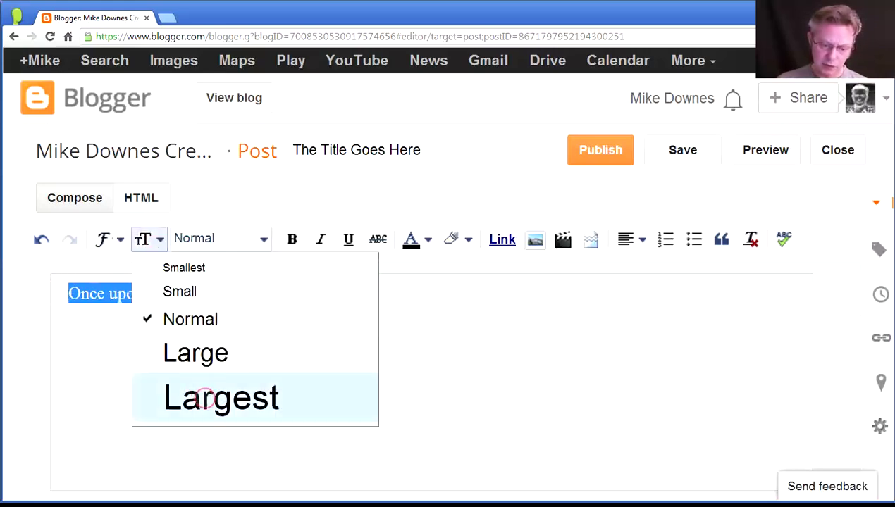
pyautogui.click(203, 399)
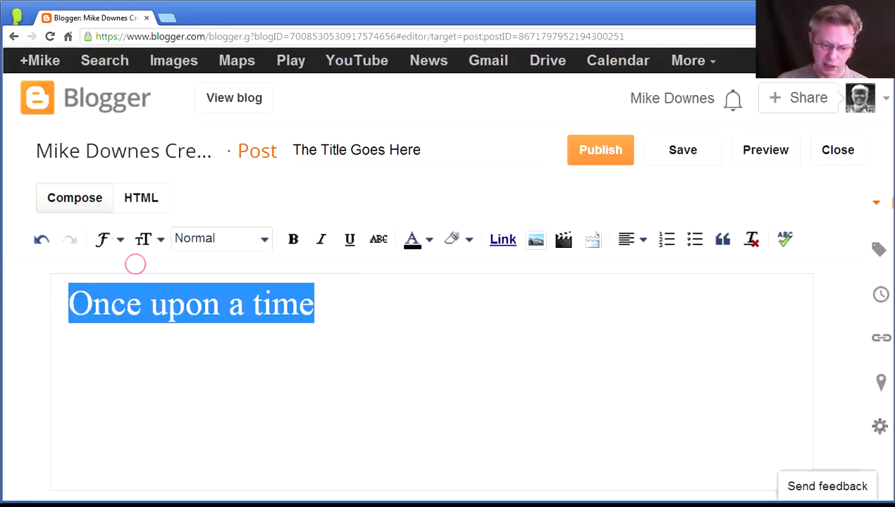
pyautogui.click(138, 191)
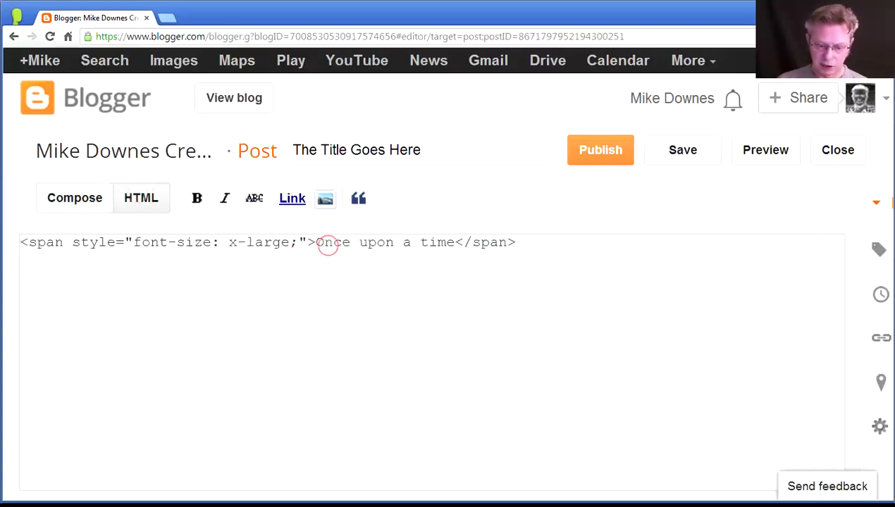
pyautogui.moveTo(314, 243); pyautogui.dragTo(456, 243)
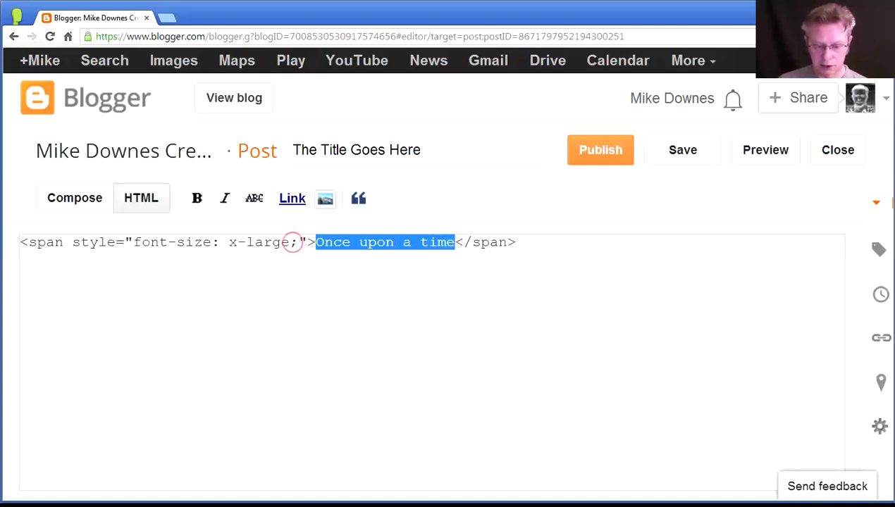
pyautogui.click(66, 196)
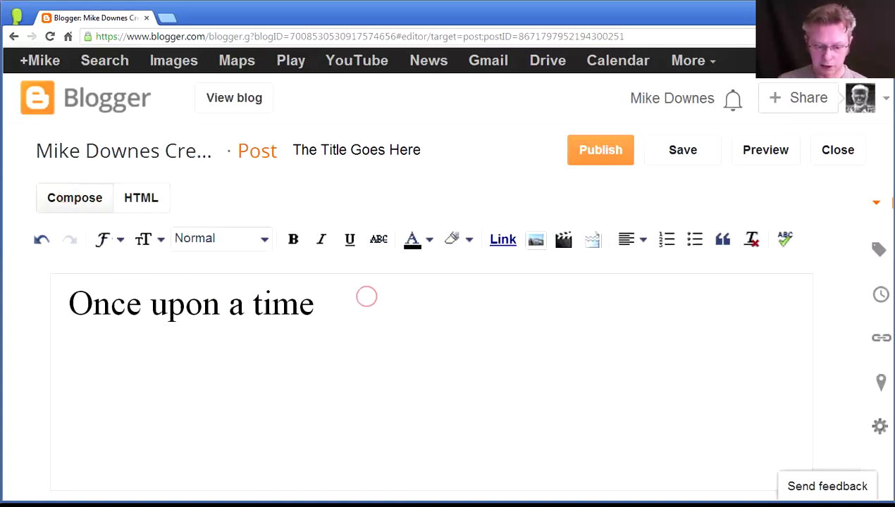
# - Check the paragraph style options for "Once upon a time" and set its font size to Normal
pyautogui.moveTo(363, 296); pyautogui.dragTo(36, 298)
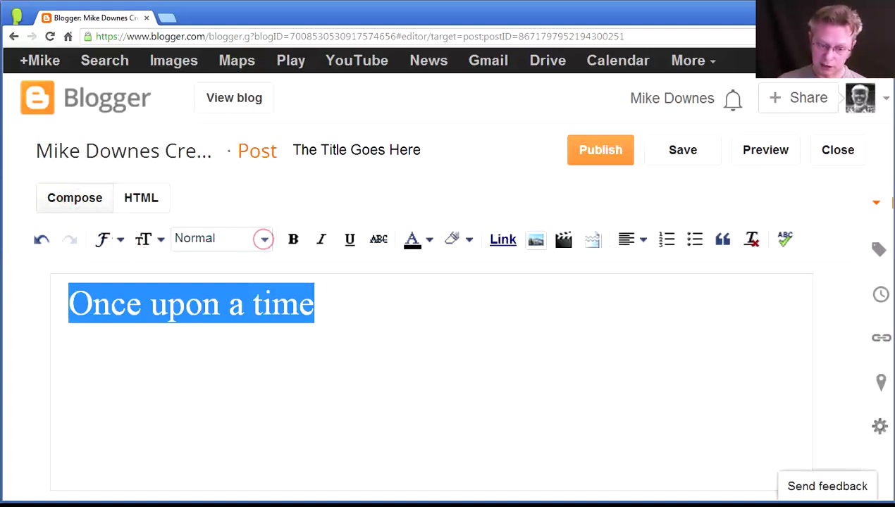
pyautogui.click(263, 240)
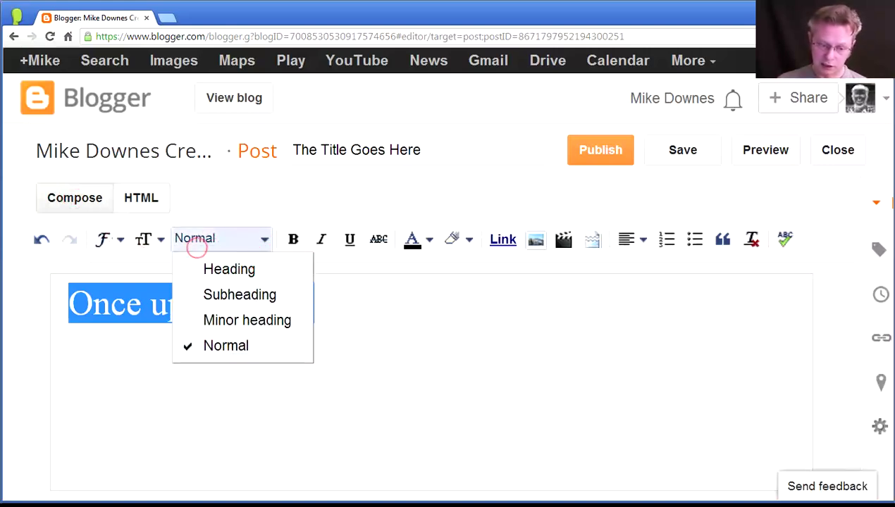
pyautogui.click(150, 239)
pyautogui.click(153, 240)
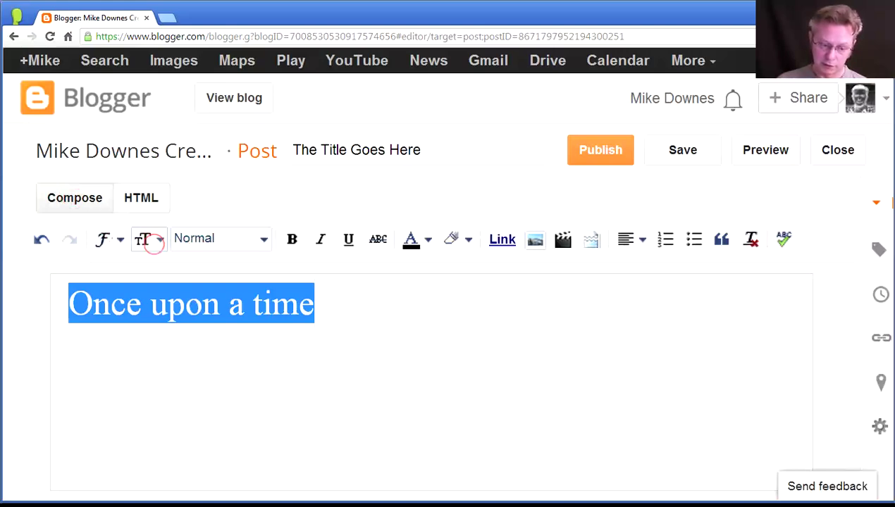
pyautogui.click(153, 241)
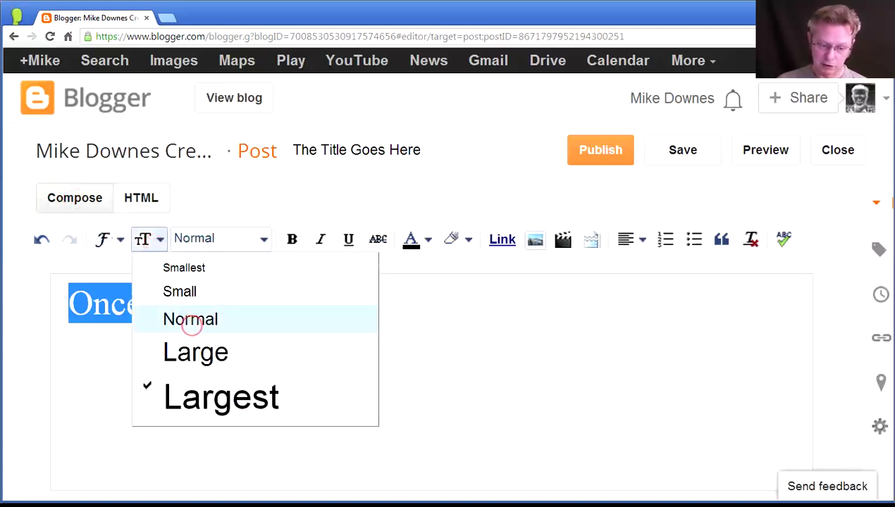
pyautogui.click(191, 320)
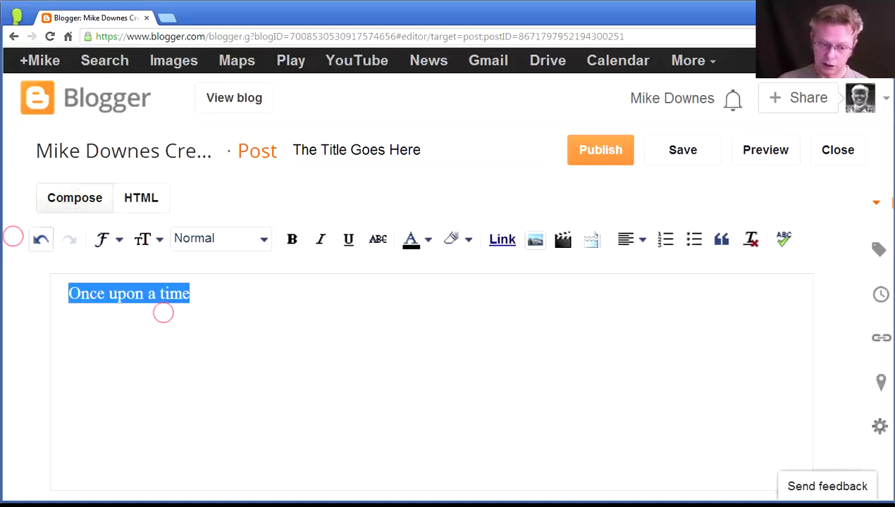
# - Undo the recent edits until the post body is empty, check its HTML source and return to Compose mode
pyautogui.click(38, 237)
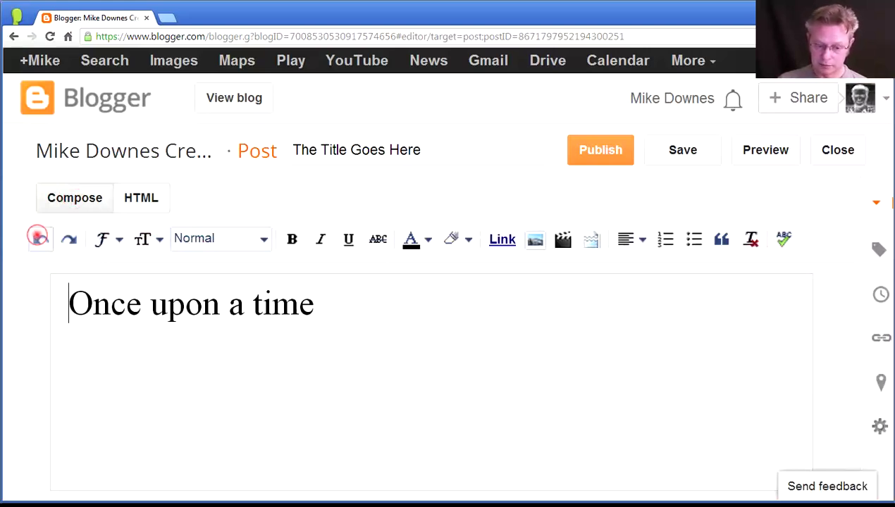
pyautogui.click(38, 237)
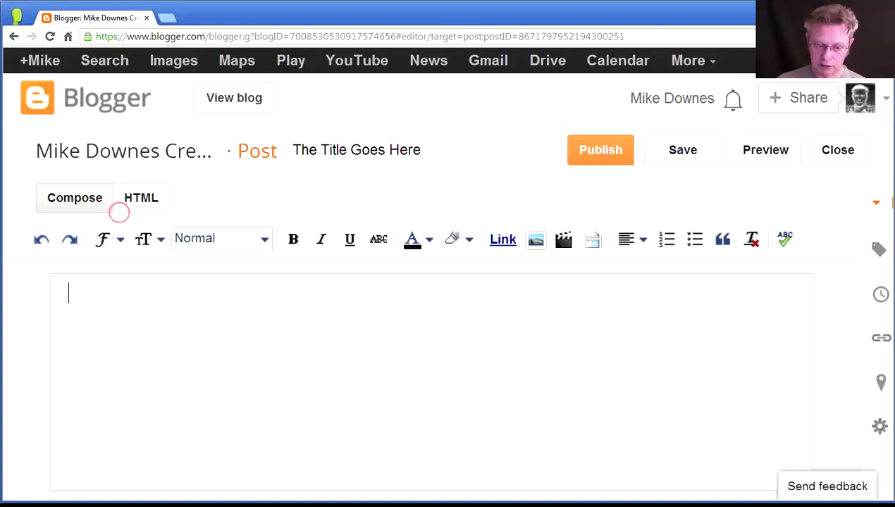
pyautogui.click(141, 198)
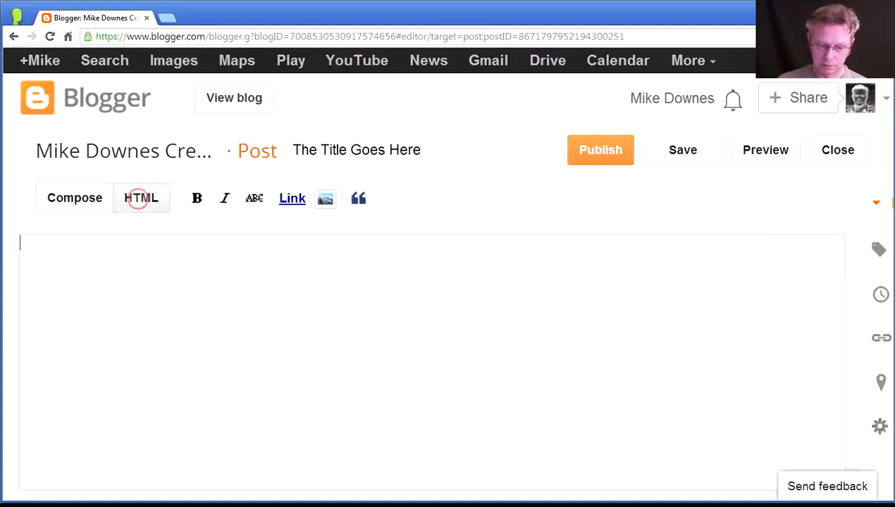
pyautogui.click(67, 196)
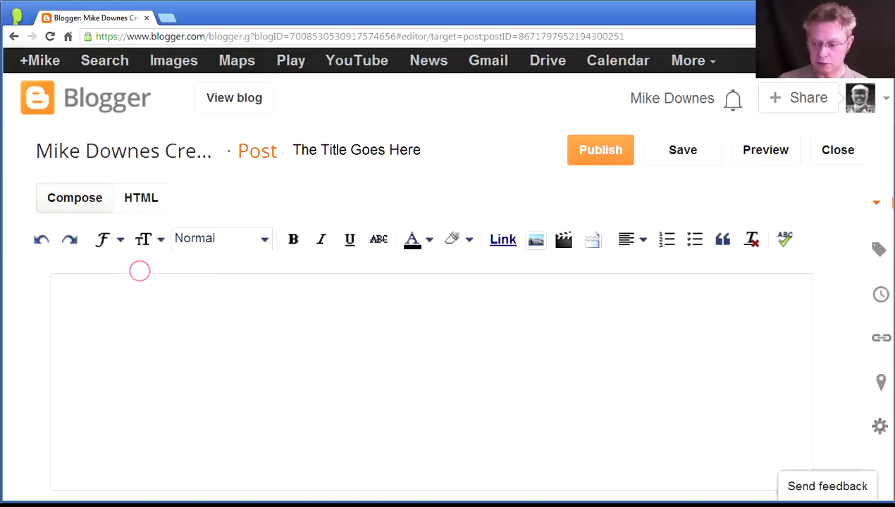